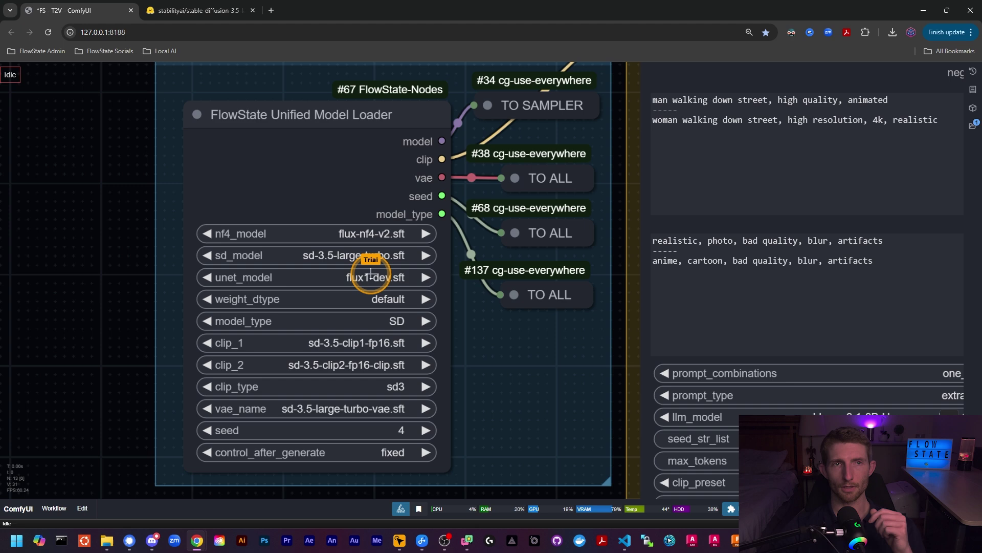
Switch to the stable-diffusion-3.5-large-turbo model card and scroll through its description.
{"action": "left_click", "coordinate": [181, 11]}
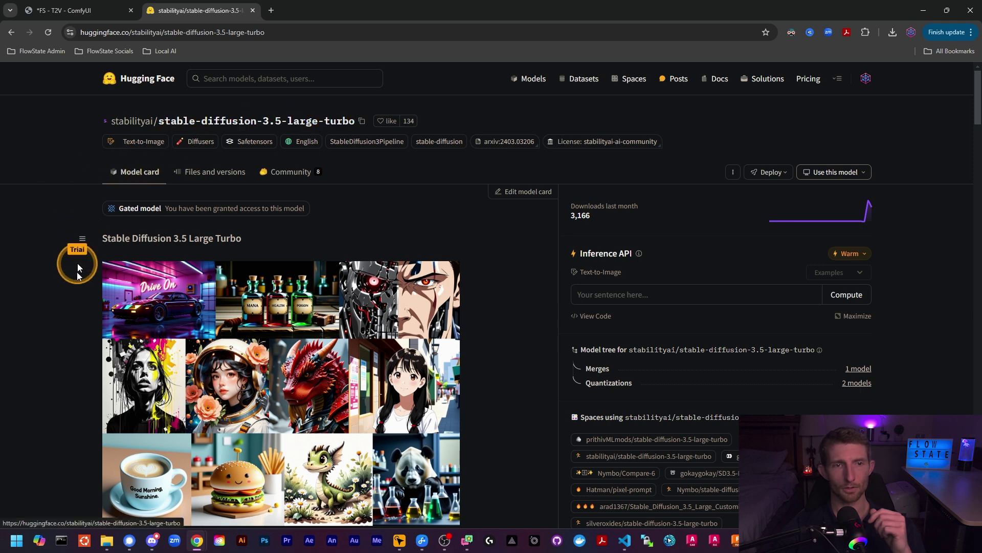
{"action": "scroll", "coordinate": [73, 298], "scroll_direction": "down", "scroll_amount": 6}
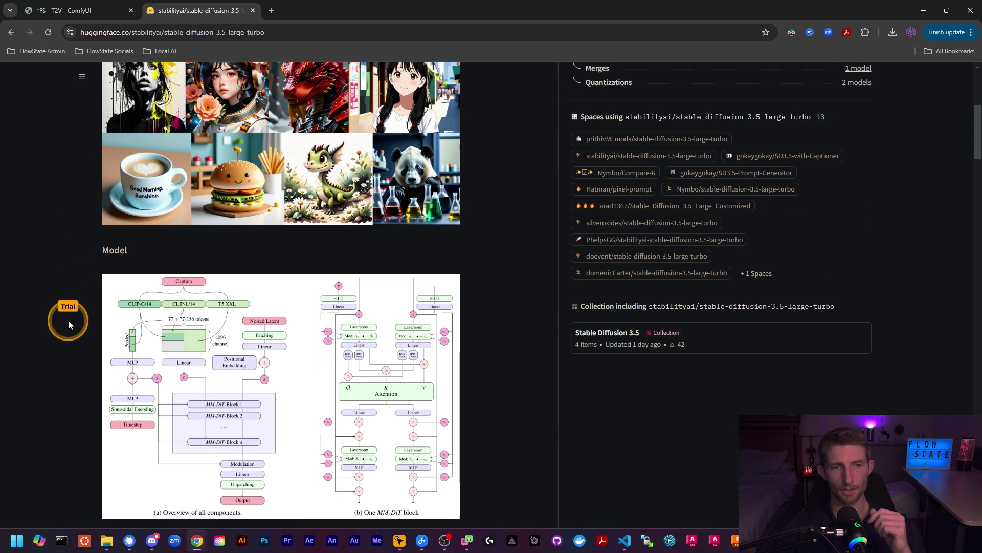
{"action": "scroll", "coordinate": [68, 322], "scroll_direction": "down", "scroll_amount": 5}
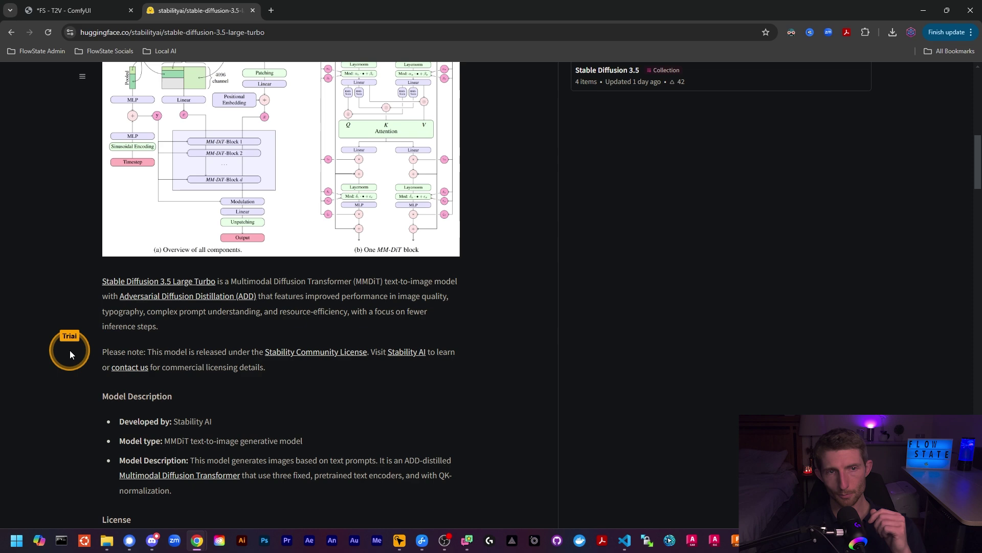
{"action": "scroll", "coordinate": [70, 350], "scroll_direction": "up", "scroll_amount": 11}
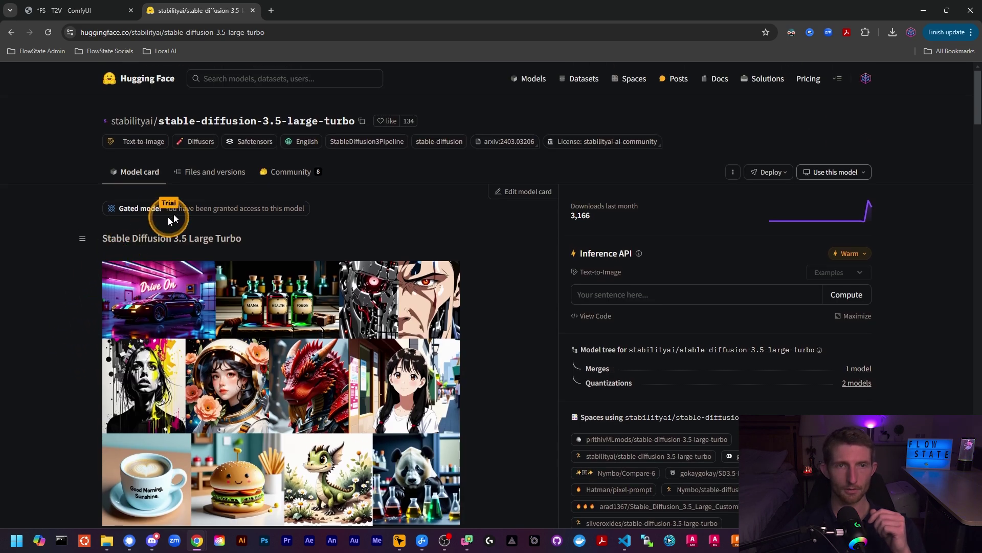
Save sd3.5_large_turbo.safetensors from Files and versions into ComfyUI's models/checkpoints folder.
{"action": "left_click", "coordinate": [203, 172]}
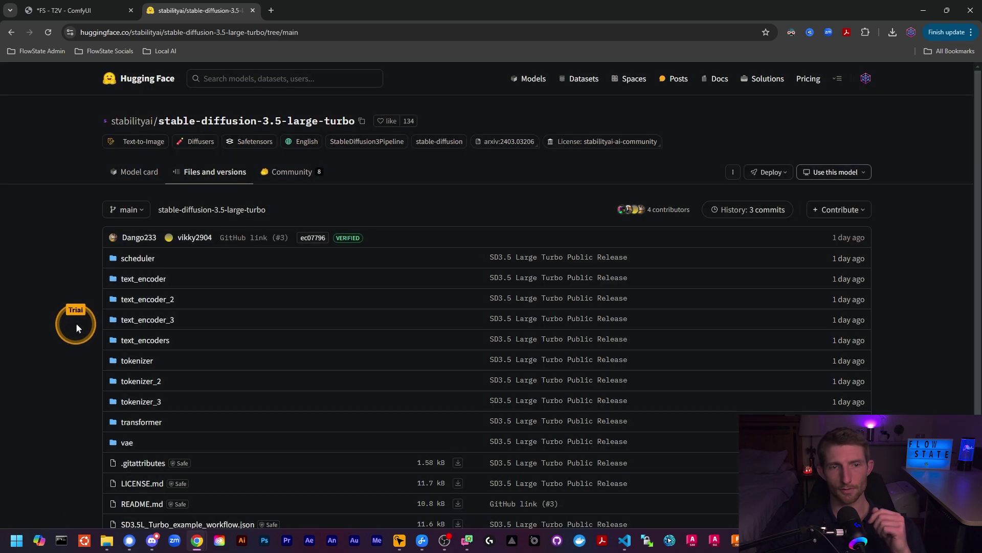
{"action": "scroll", "coordinate": [79, 308], "scroll_direction": "down", "scroll_amount": 3}
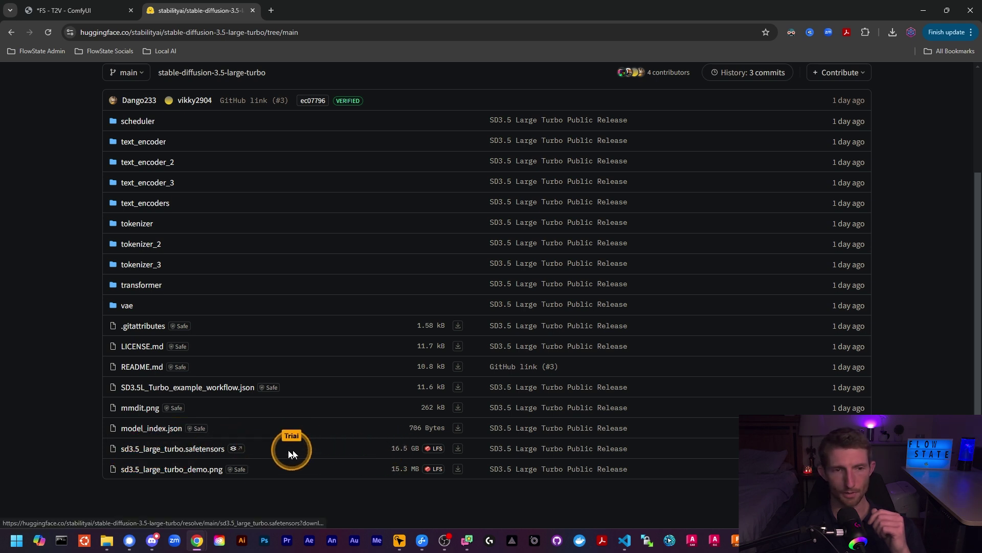
{"action": "right_click", "coordinate": [458, 449]}
{"action": "left_click", "coordinate": [486, 376]}
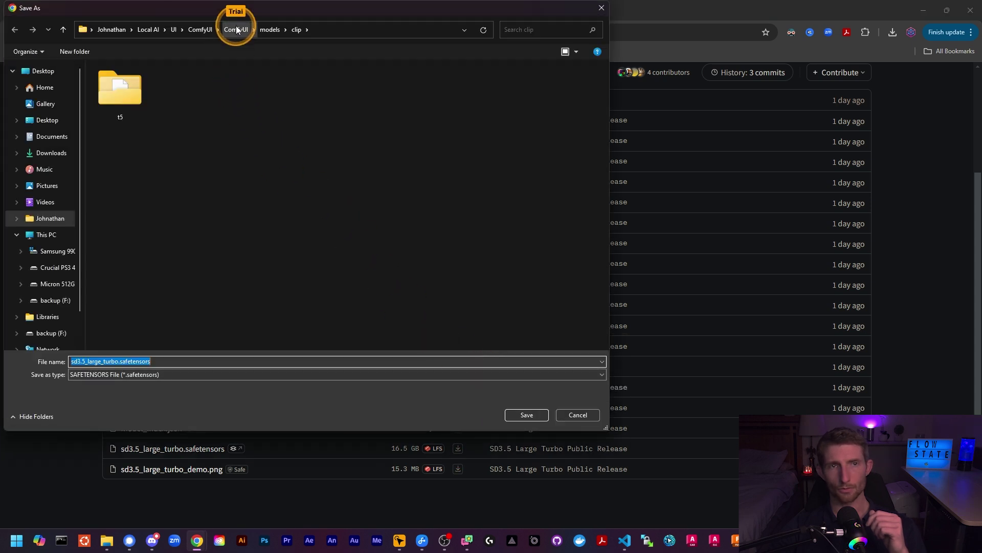
{"action": "left_click", "coordinate": [270, 30]}
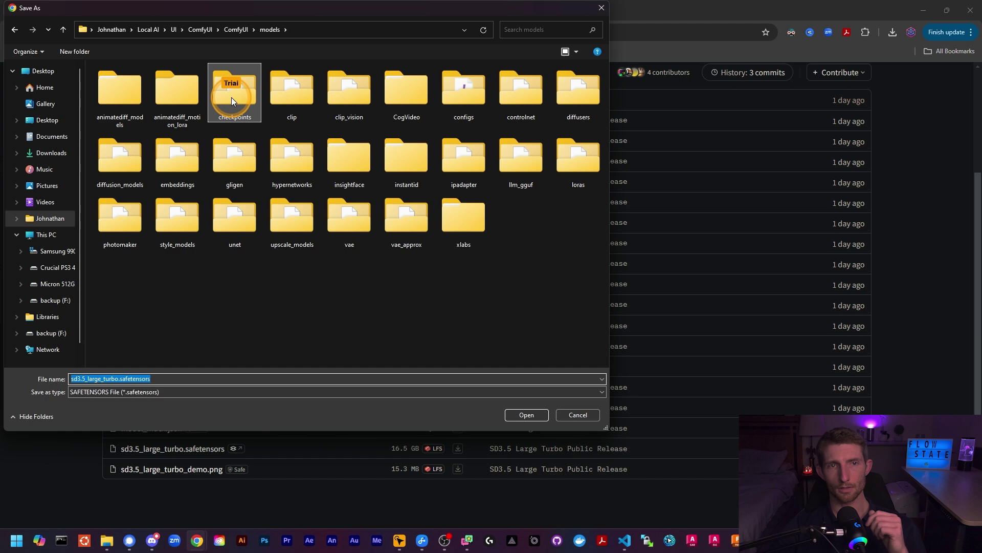
{"action": "double_click", "coordinate": [232, 98]}
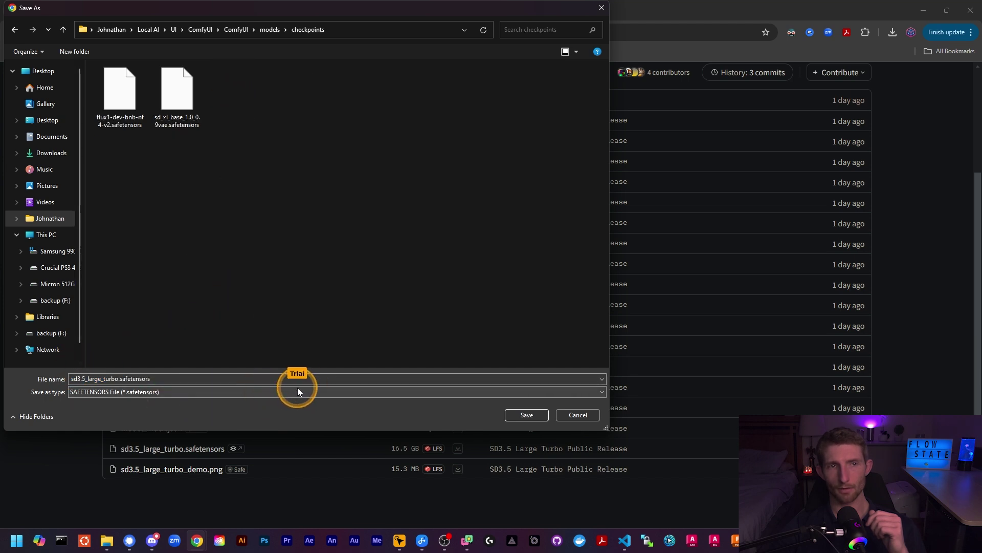
{"action": "key", "text": "Return"}
{"action": "scroll", "coordinate": [126, 366], "scroll_direction": "up", "scroll_amount": 1}
Save the repository's VAE file into ComfyUI's models/vae folder.
{"action": "left_click", "coordinate": [127, 357]}
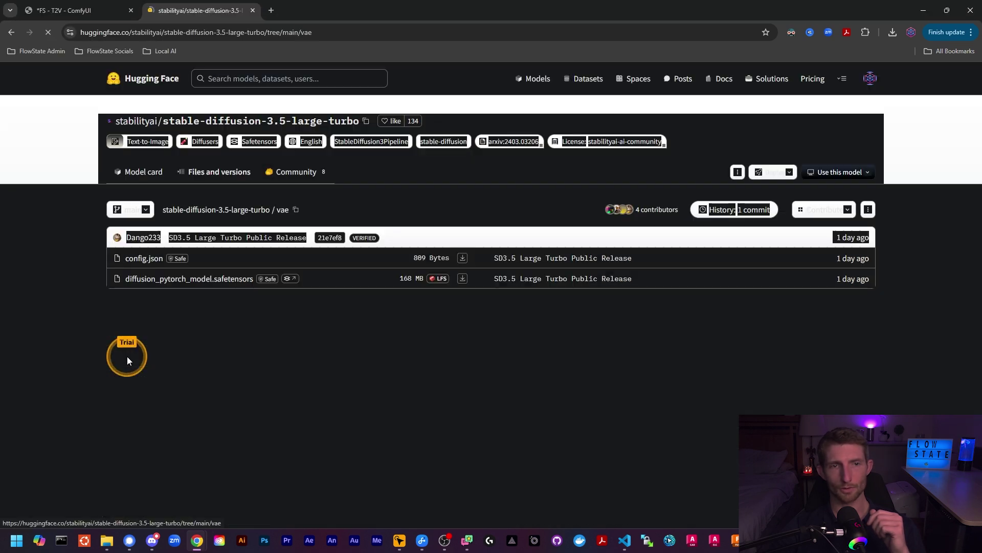
{"action": "right_click", "coordinate": [462, 280]}
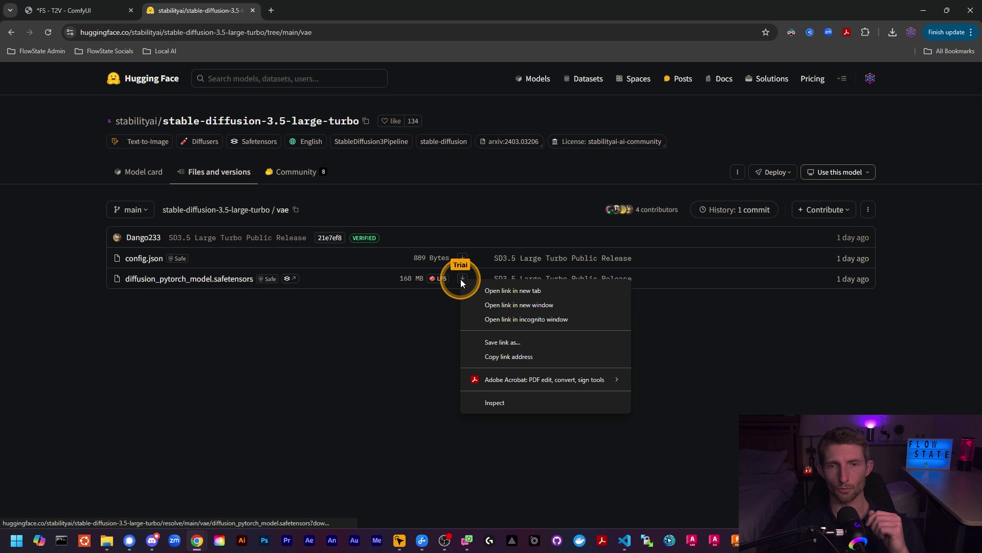
{"action": "left_click", "coordinate": [491, 345]}
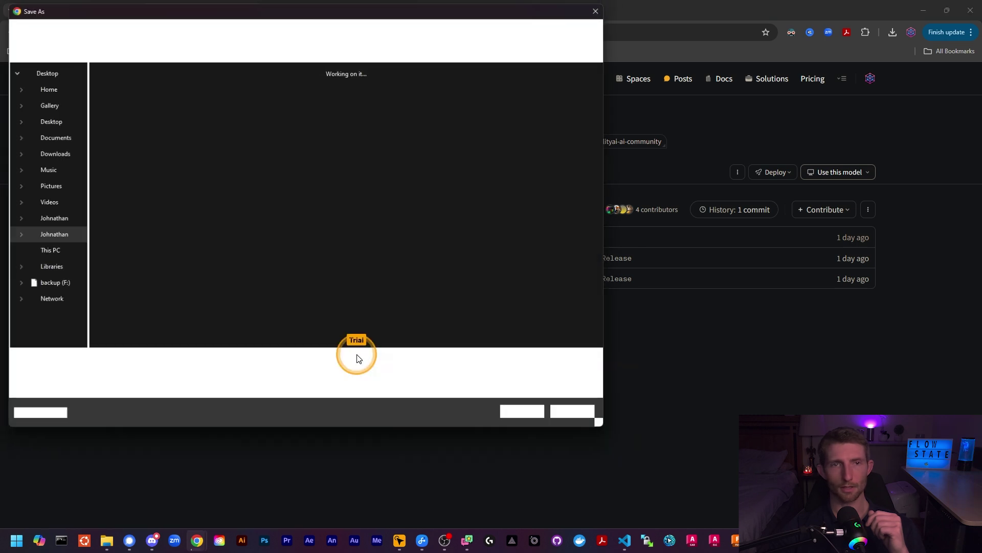
{"action": "left_click", "coordinate": [272, 33]}
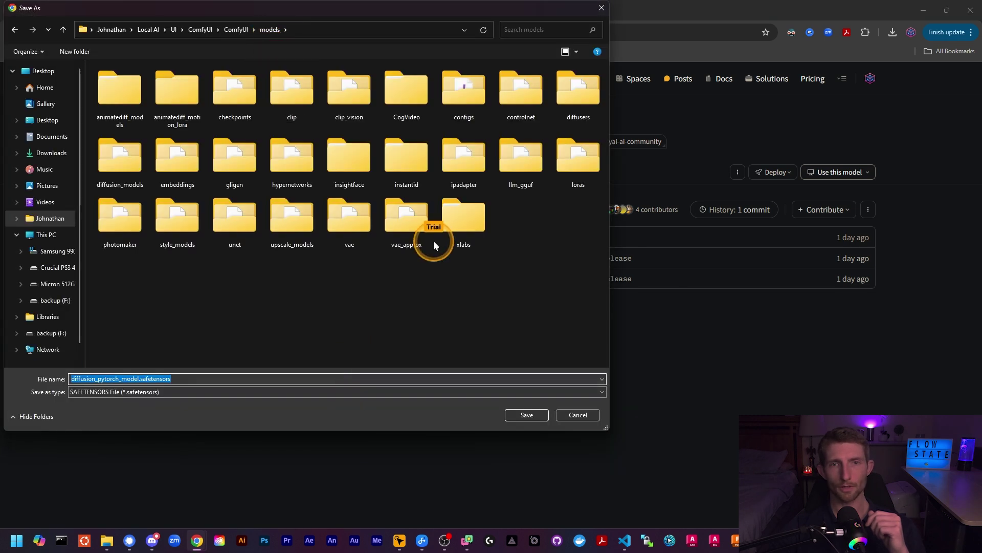
{"action": "double_click", "coordinate": [361, 225]}
{"action": "left_click", "coordinate": [243, 393]}
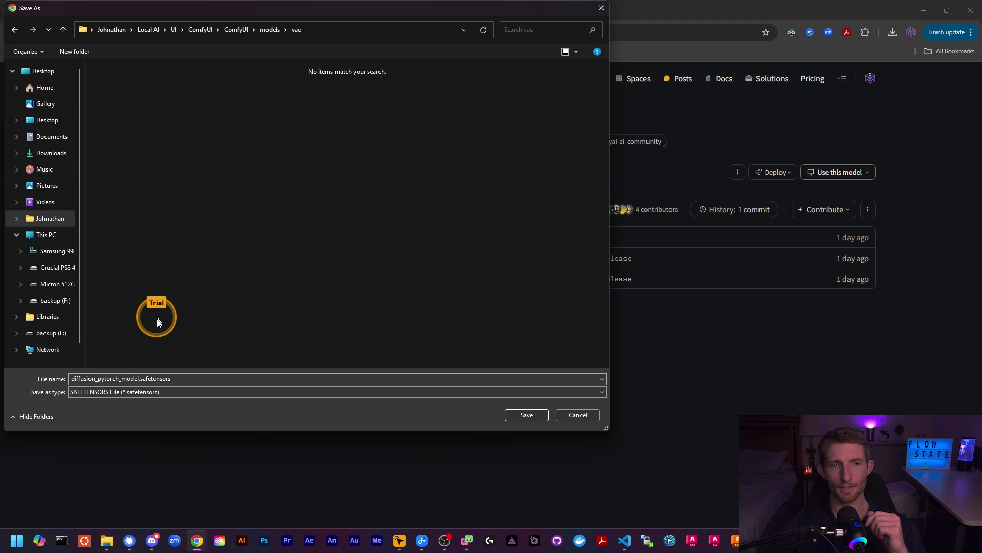
{"action": "left_click", "coordinate": [578, 415]}
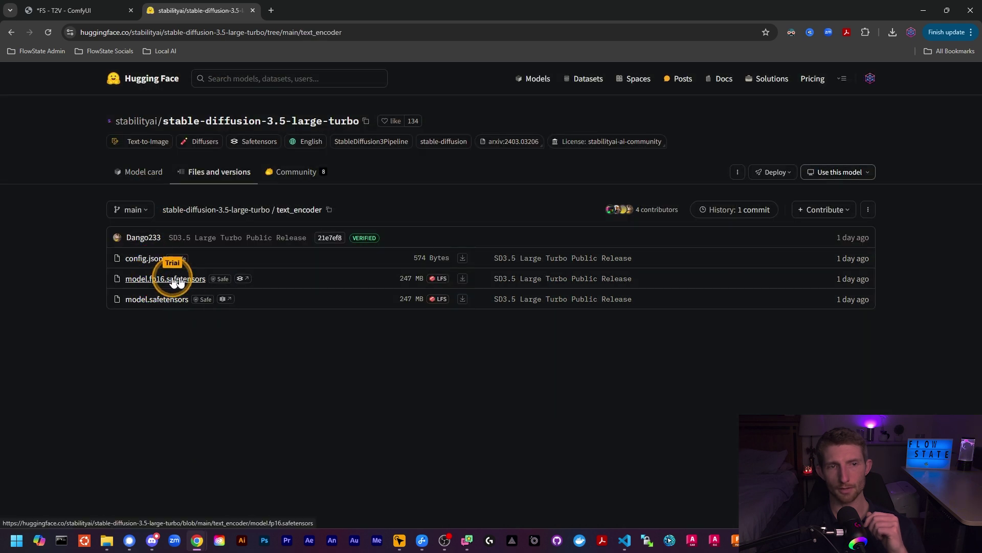
Save the fp16 text encoder model into ComfyUI's models/clip folder.
{"action": "right_click", "coordinate": [463, 283]}
{"action": "left_click", "coordinate": [493, 343]}
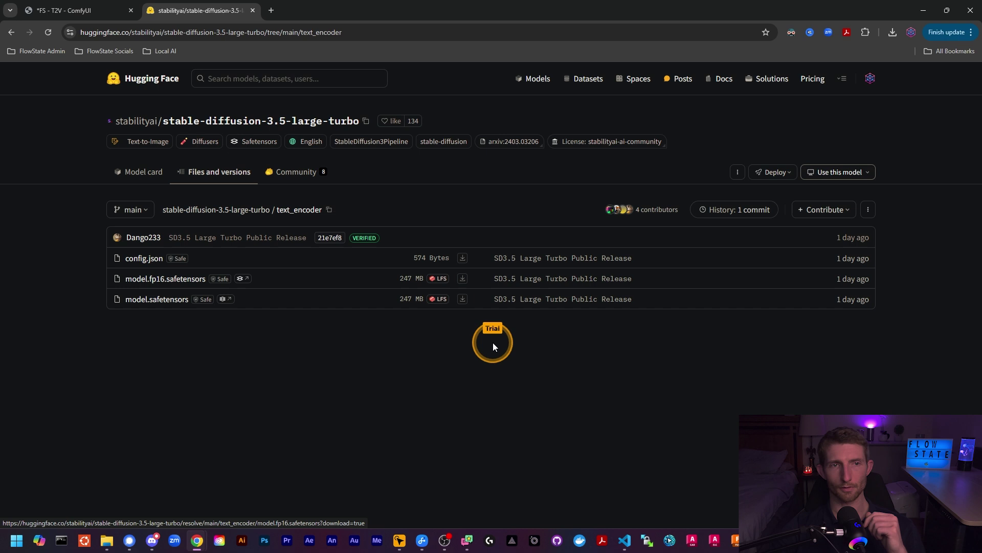
{"action": "left_click", "coordinate": [270, 29]}
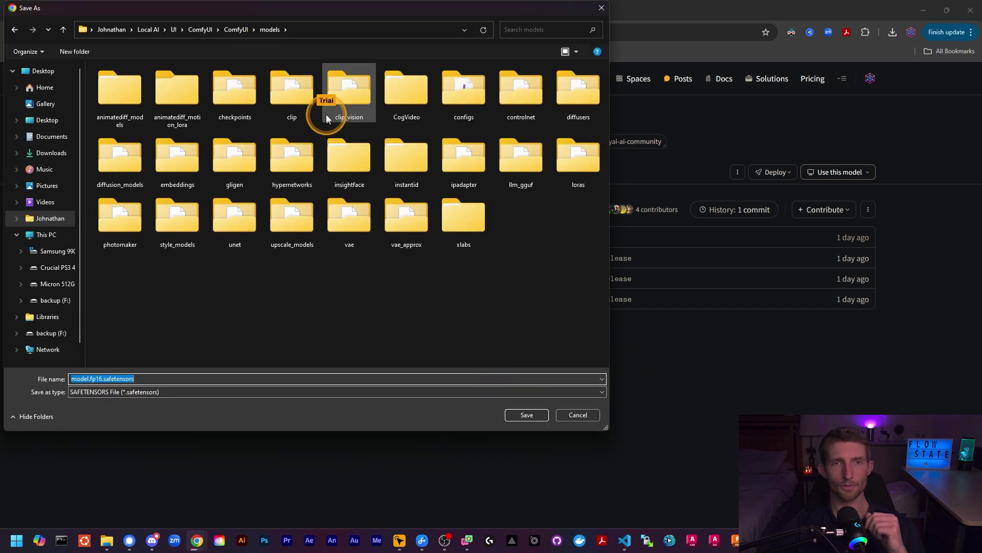
{"action": "double_click", "coordinate": [284, 107]}
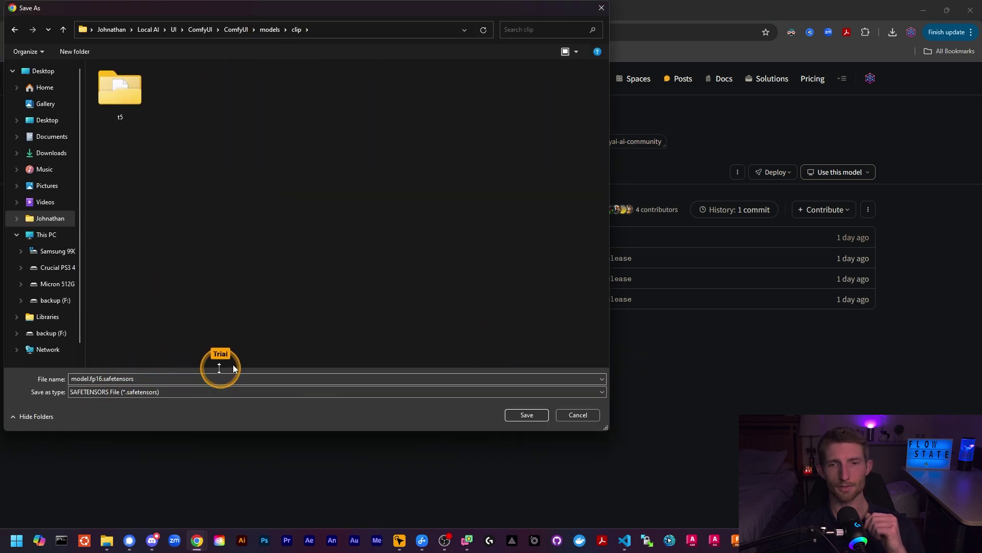
{"action": "left_click", "coordinate": [591, 415]}
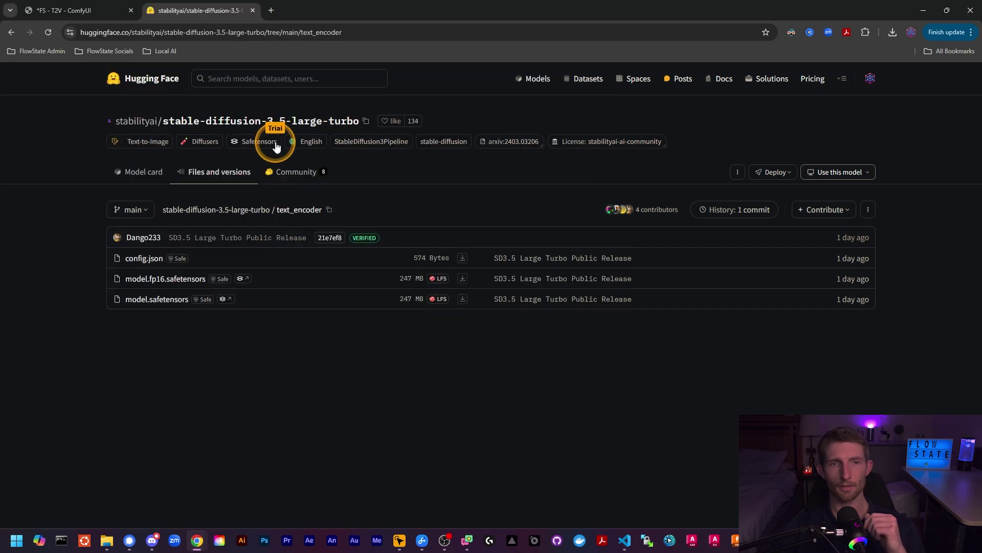
Download text_encoder_2's model.fp16.safetensors file.
{"action": "left_click", "coordinate": [225, 210]}
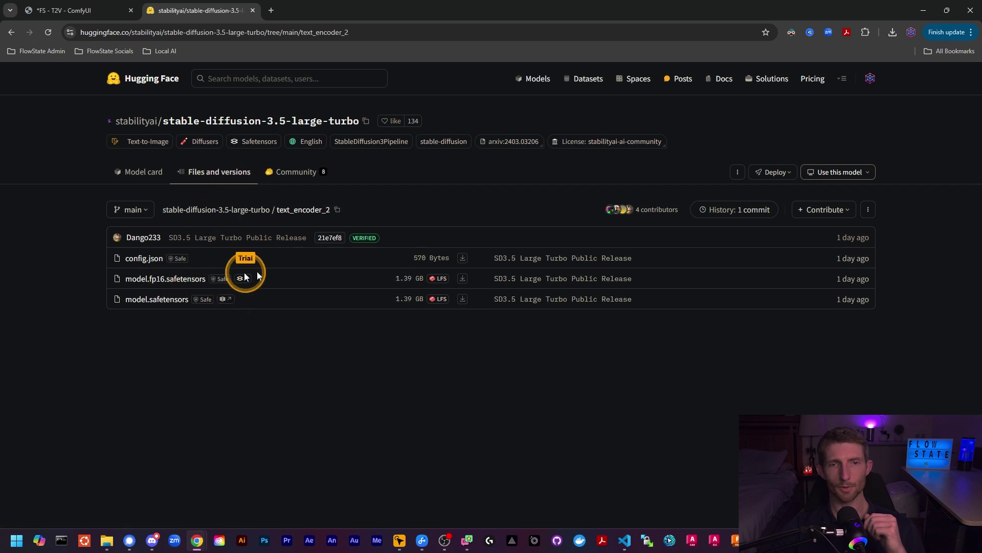
{"action": "right_click", "coordinate": [462, 279]}
{"action": "left_click", "coordinate": [488, 337]}
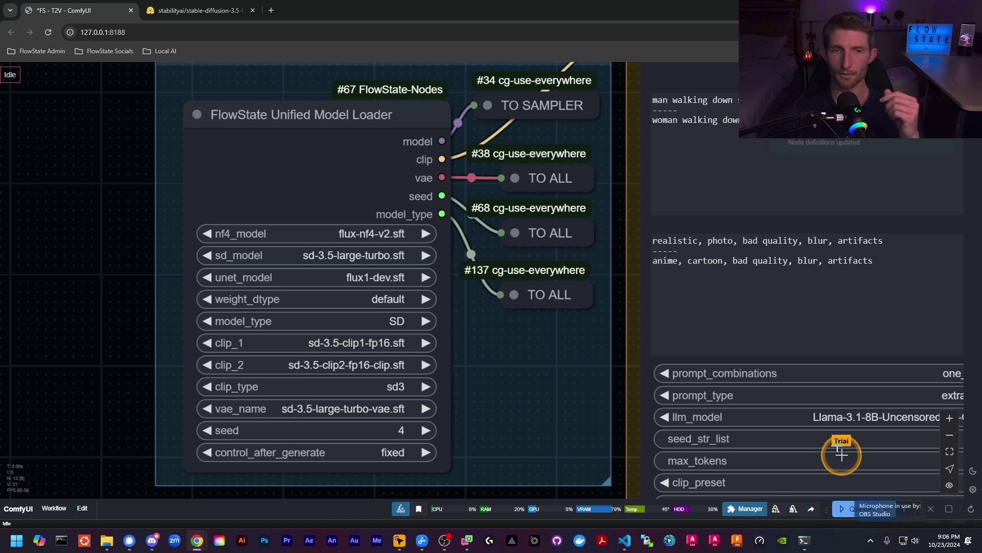
Select sd-3.5-large-turbo.sft as the Unified Model Loader's sd_model.
{"action": "left_click", "coordinate": [329, 243]}
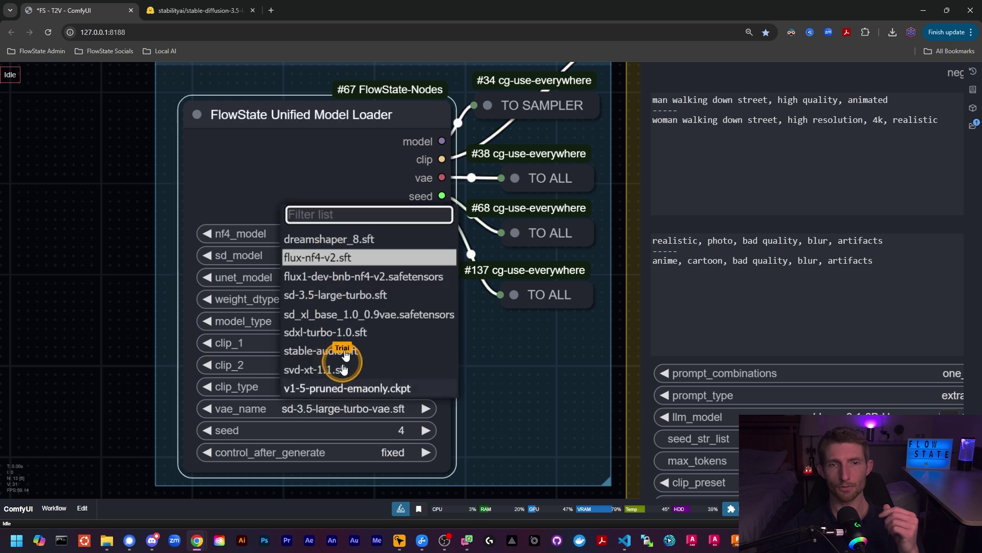
{"action": "left_click", "coordinate": [307, 295]}
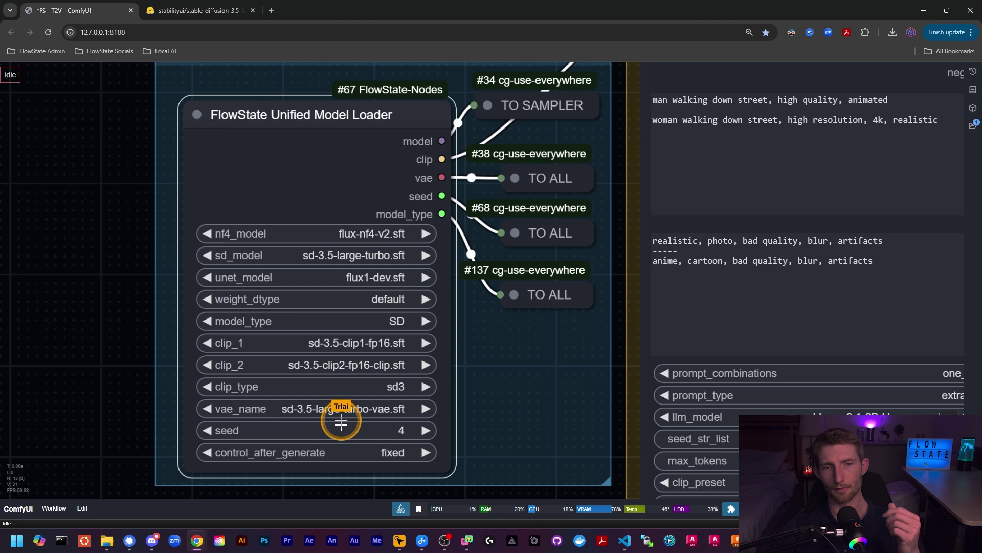
{"action": "left_click", "coordinate": [524, 380]}
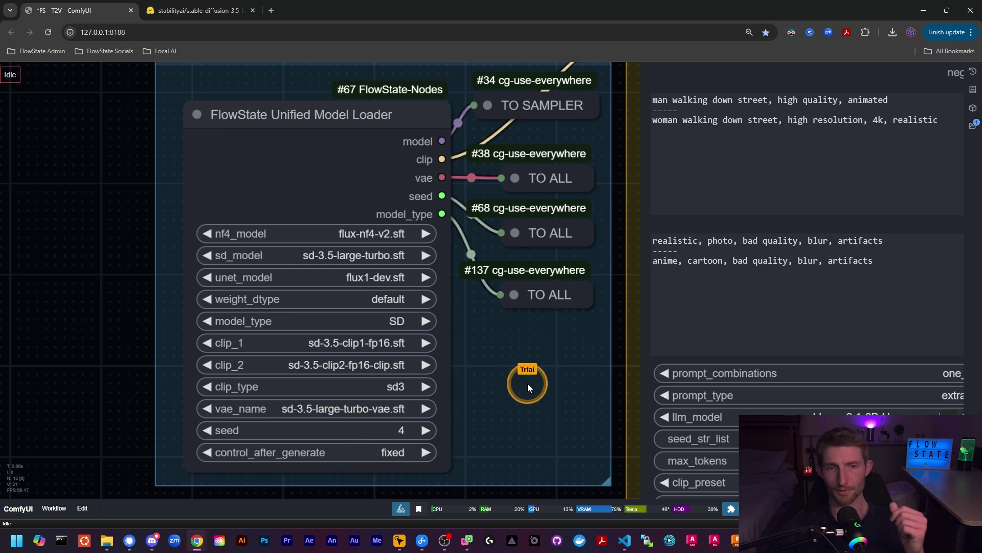
{"action": "scroll", "coordinate": [527, 383], "scroll_direction": "down", "scroll_amount": 3}
{"action": "left_click_drag", "start_coordinate": [351, 329], "coordinate": [265, 383]}
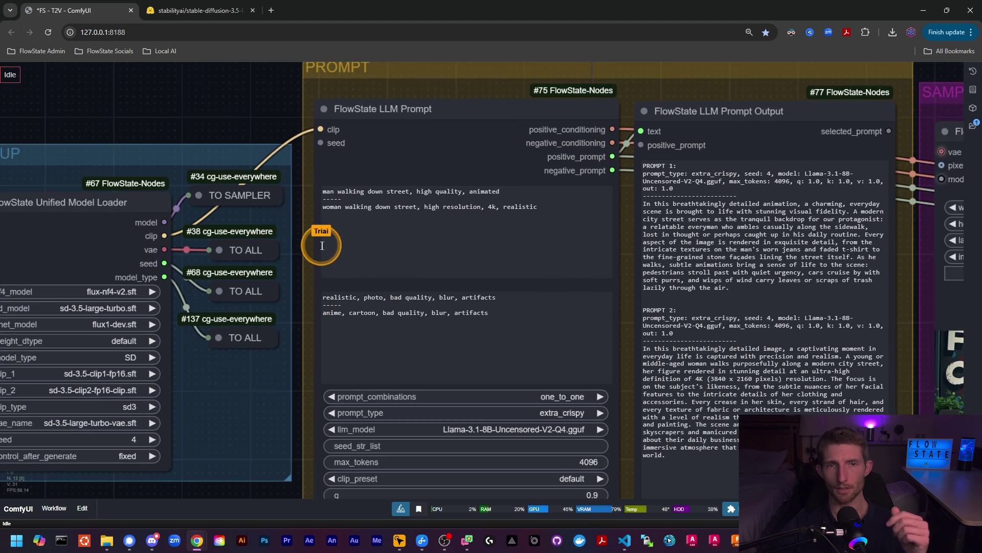
{"action": "scroll", "coordinate": [369, 191], "scroll_direction": "up", "scroll_amount": 4}
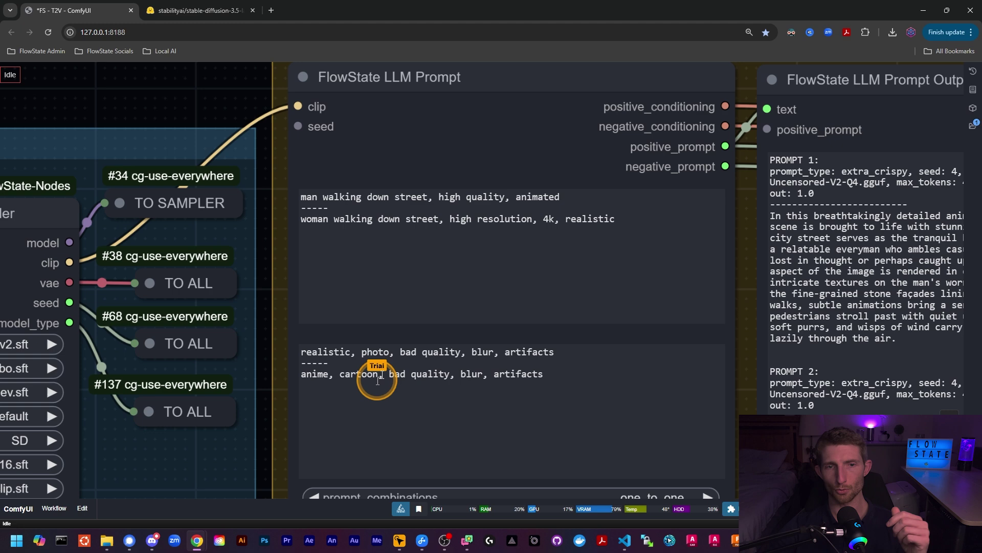
{"action": "scroll", "coordinate": [387, 127], "scroll_direction": "down", "scroll_amount": 4}
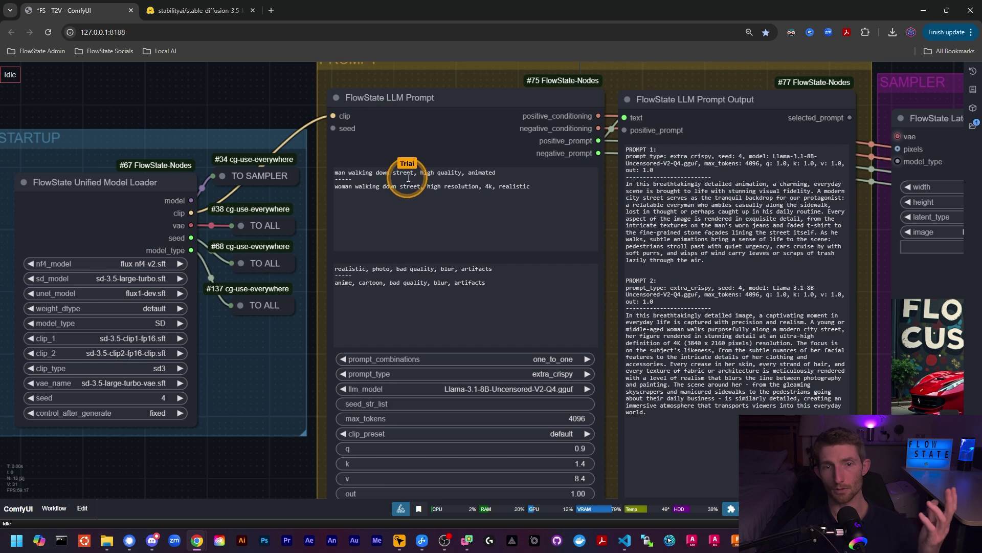
{"action": "left_click_drag", "start_coordinate": [245, 389], "coordinate": [182, 357]}
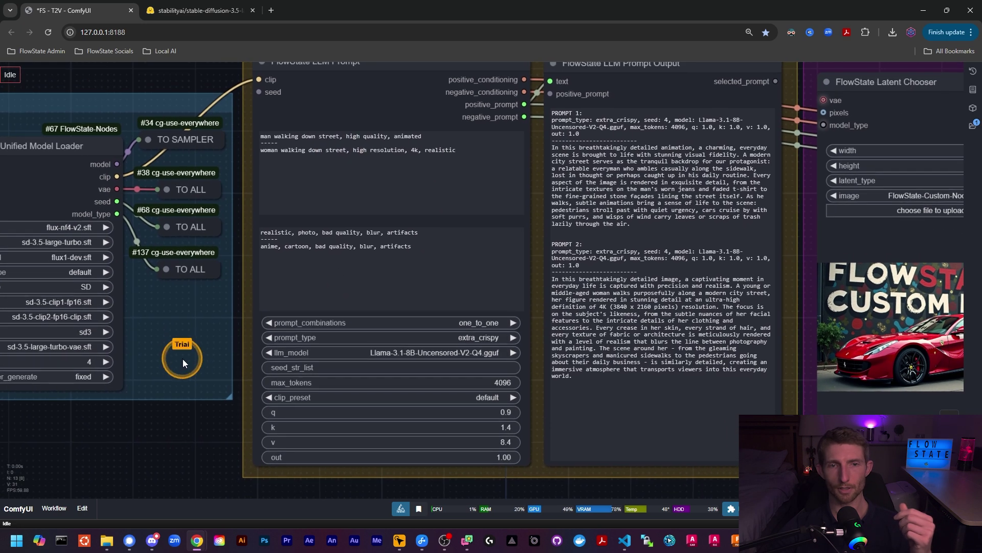
{"action": "scroll", "coordinate": [406, 408], "scroll_direction": "up", "scroll_amount": 4}
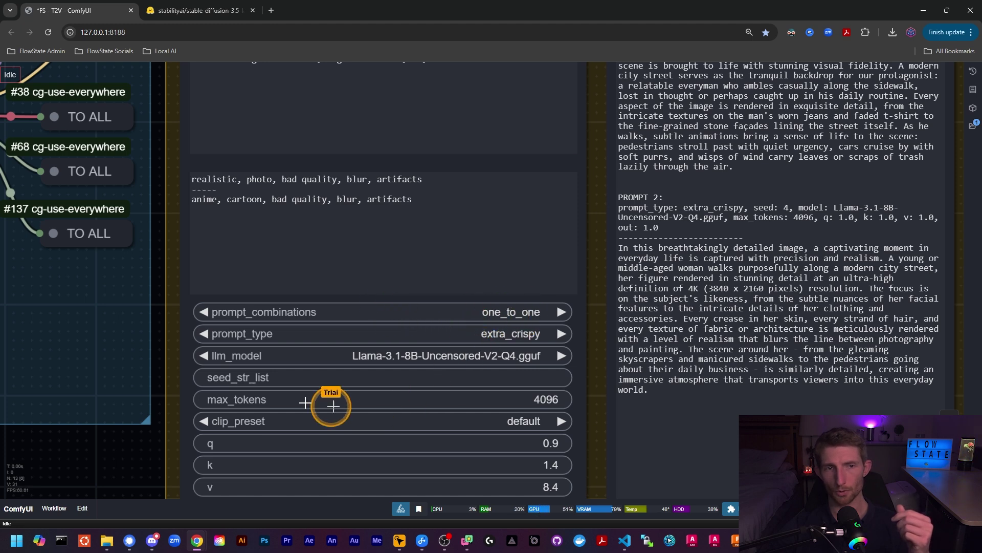
{"action": "scroll", "coordinate": [131, 325], "scroll_direction": "up", "scroll_amount": 3}
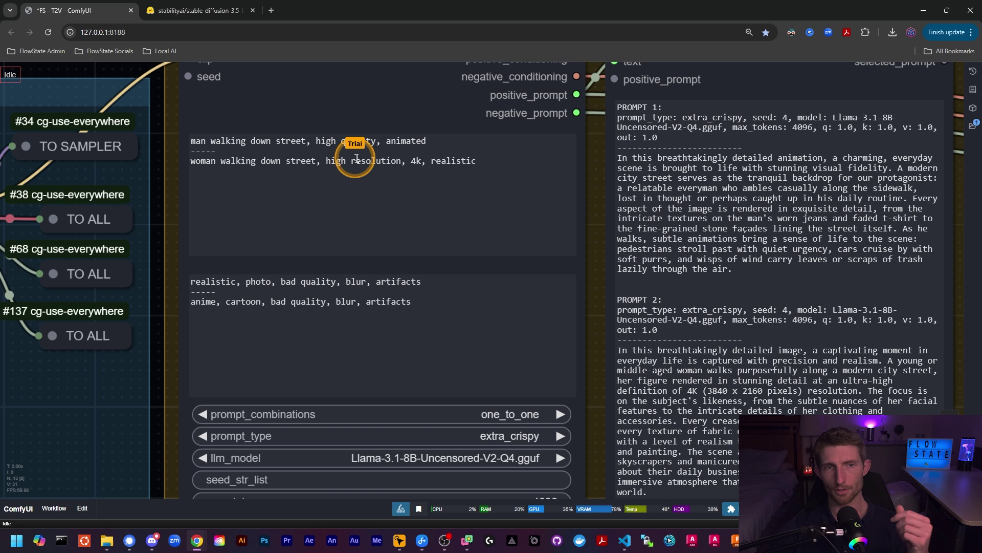
{"action": "scroll", "coordinate": [234, 200], "scroll_direction": "down", "scroll_amount": 2}
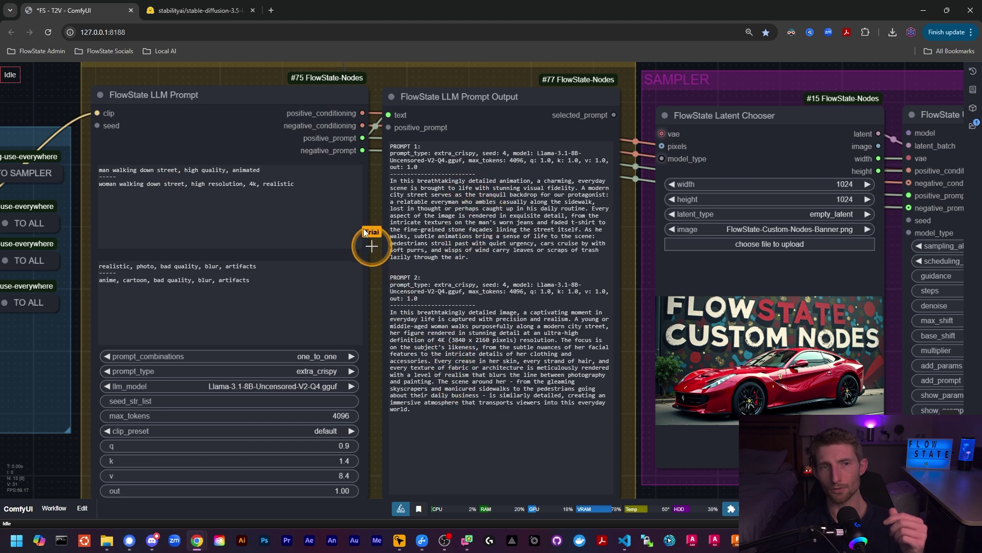
{"action": "scroll", "coordinate": [161, 114], "scroll_direction": "up", "scroll_amount": 2}
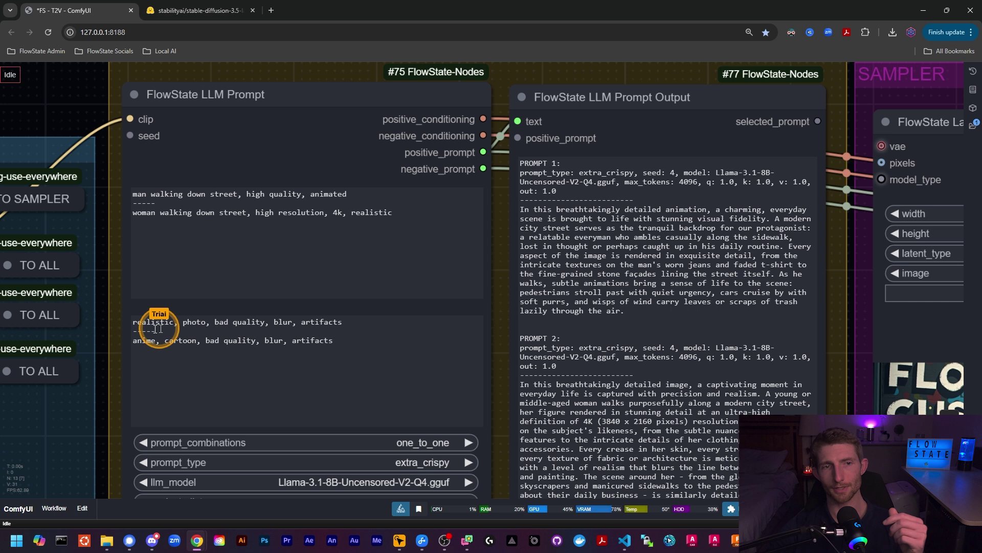
{"action": "left_click_drag", "start_coordinate": [134, 322], "coordinate": [203, 321]}
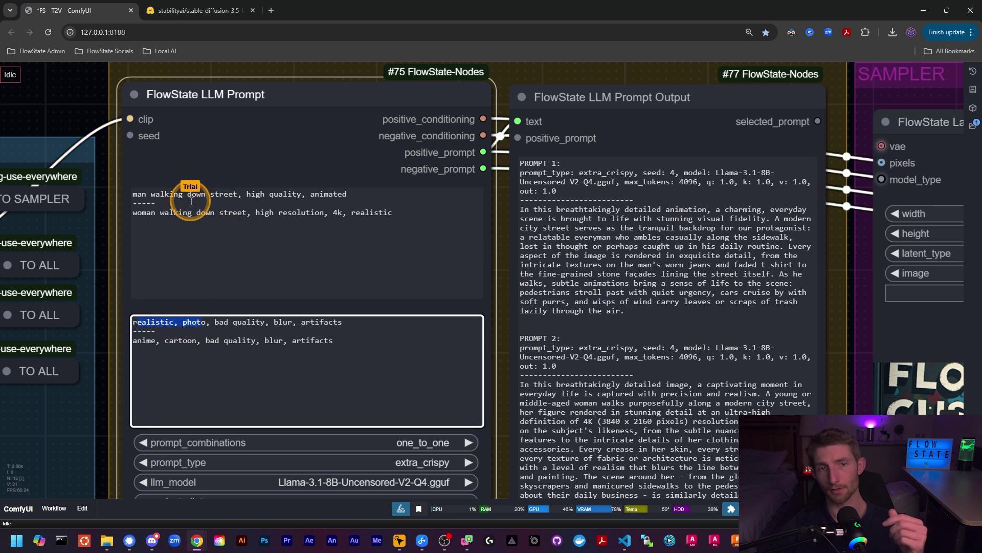
{"action": "left_click", "coordinate": [142, 216]}
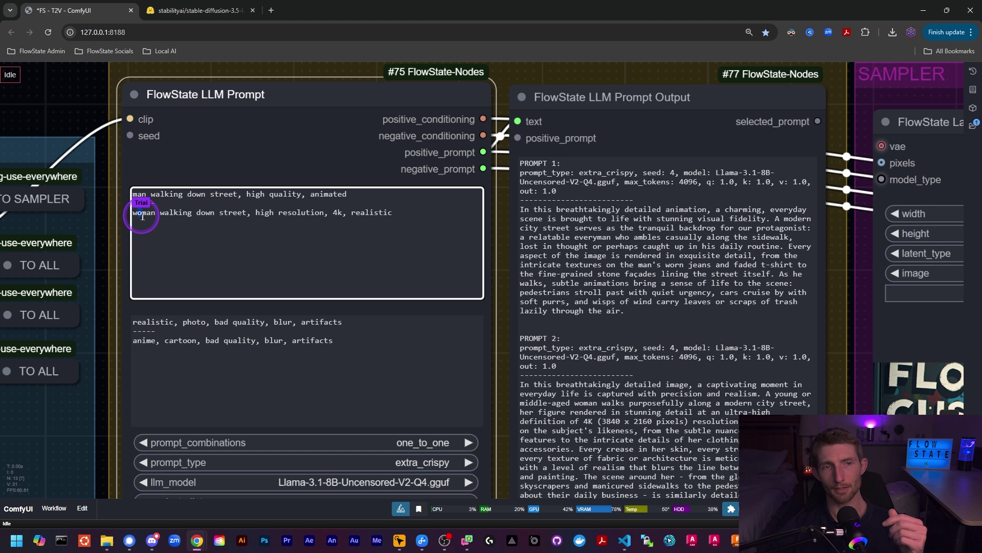
{"action": "left_click_drag", "start_coordinate": [132, 342], "coordinate": [173, 344]}
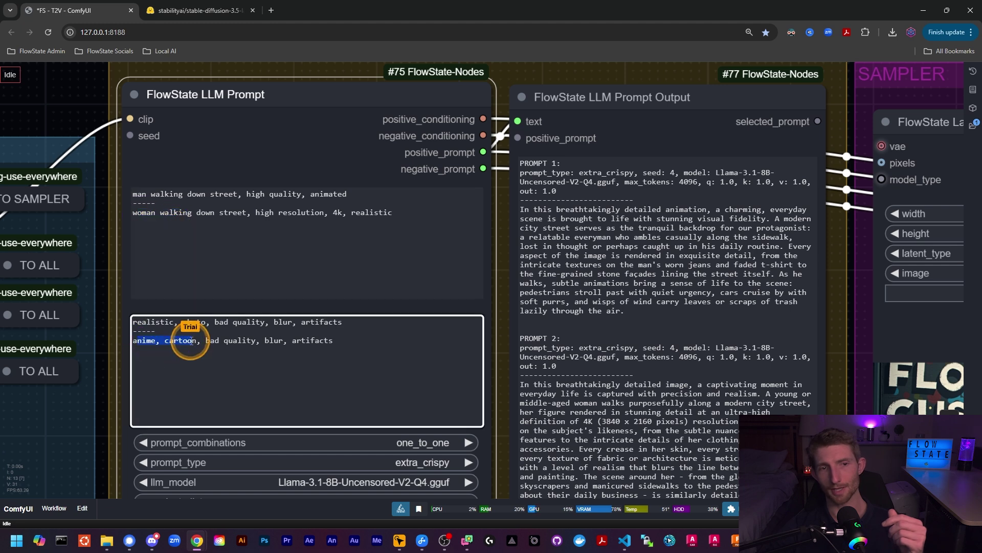
{"action": "left_click", "coordinate": [238, 233]}
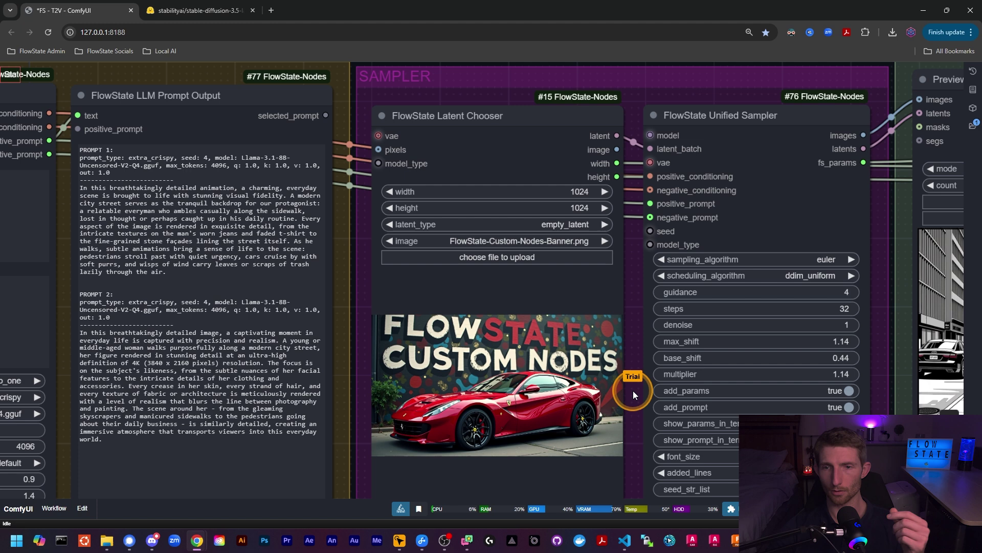
Zoom out to show the FlowState Latent Chooser and FlowState Unified Sampler in the SAMPLER group.
{"action": "scroll", "coordinate": [632, 396], "scroll_direction": "down", "scroll_amount": 2}
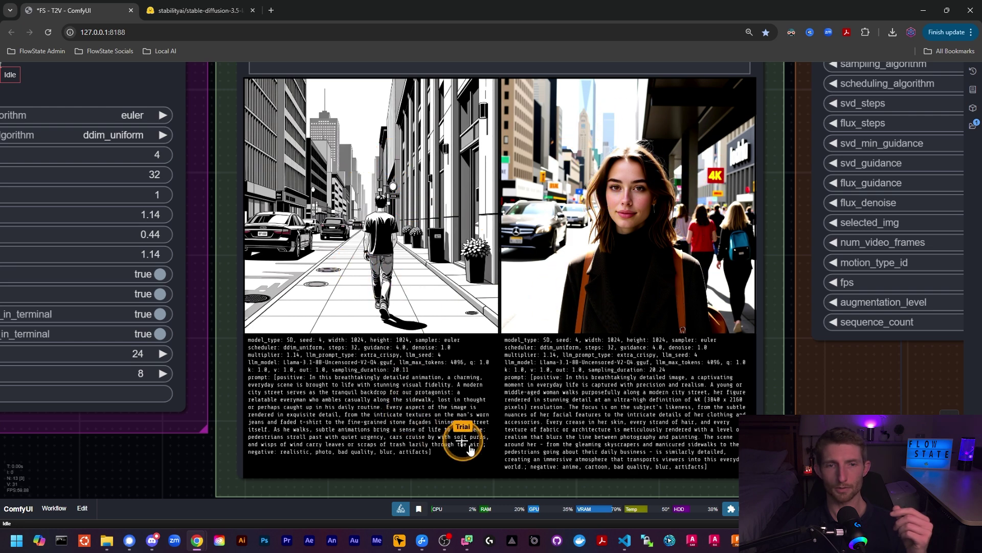
Zoom into the Preview Chooser's man and woman images, then zoom back out.
{"action": "scroll", "coordinate": [513, 494], "scroll_direction": "up", "scroll_amount": 3}
{"action": "scroll", "coordinate": [511, 491], "scroll_direction": "up", "scroll_amount": 5}
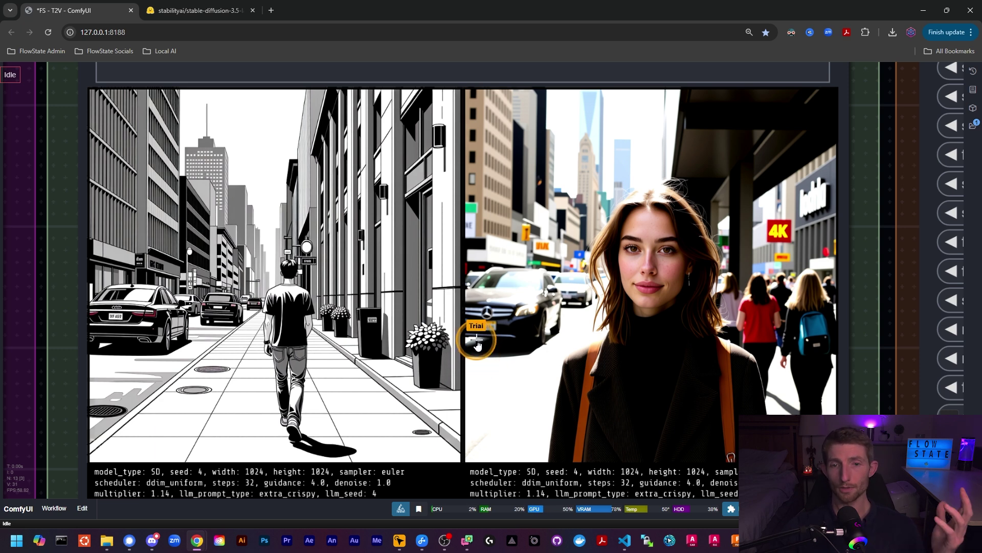
{"action": "scroll", "coordinate": [553, 338], "scroll_direction": "down", "scroll_amount": 5}
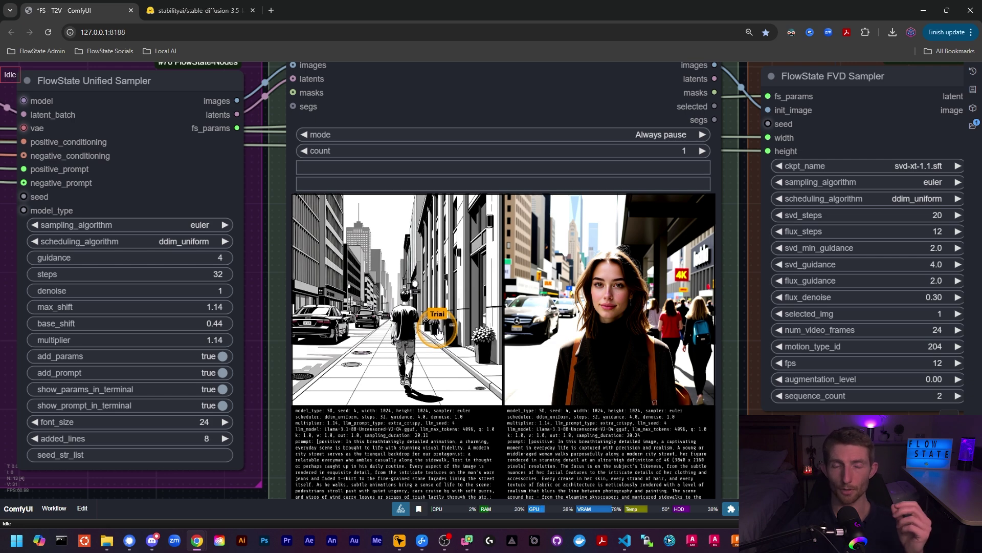
Pan left to Video Combine and zoom in on the FVD Sampler and FILM VFI settings.
{"action": "scroll", "coordinate": [455, 293], "scroll_direction": "down", "scroll_amount": 4}
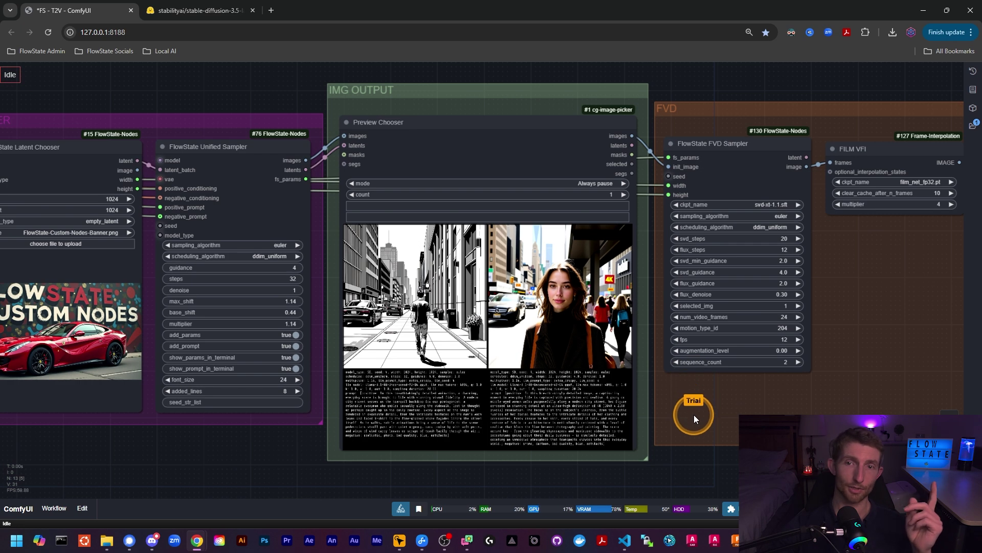
{"action": "left_click_drag", "start_coordinate": [694, 414], "coordinate": [494, 408]}
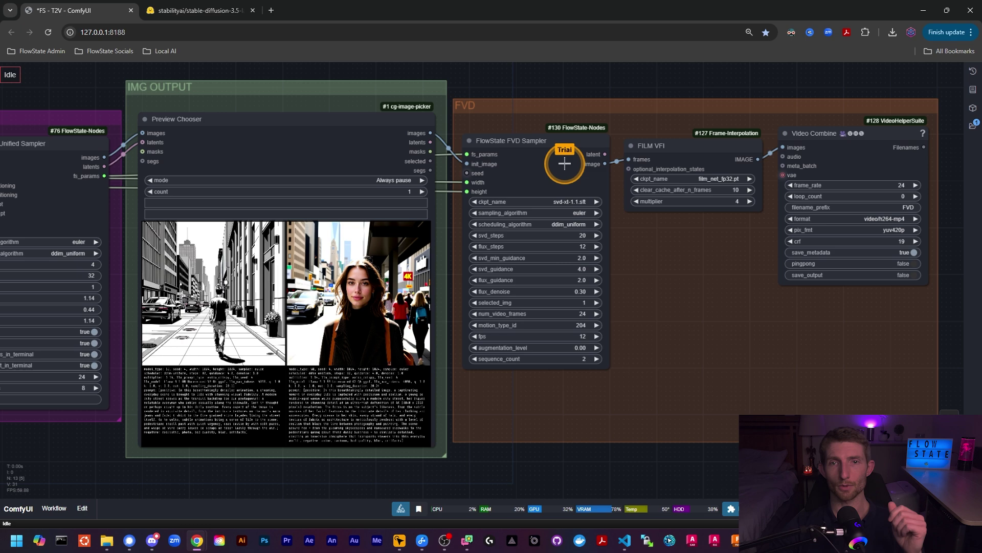
{"action": "scroll", "coordinate": [564, 162], "scroll_direction": "up", "scroll_amount": 5}
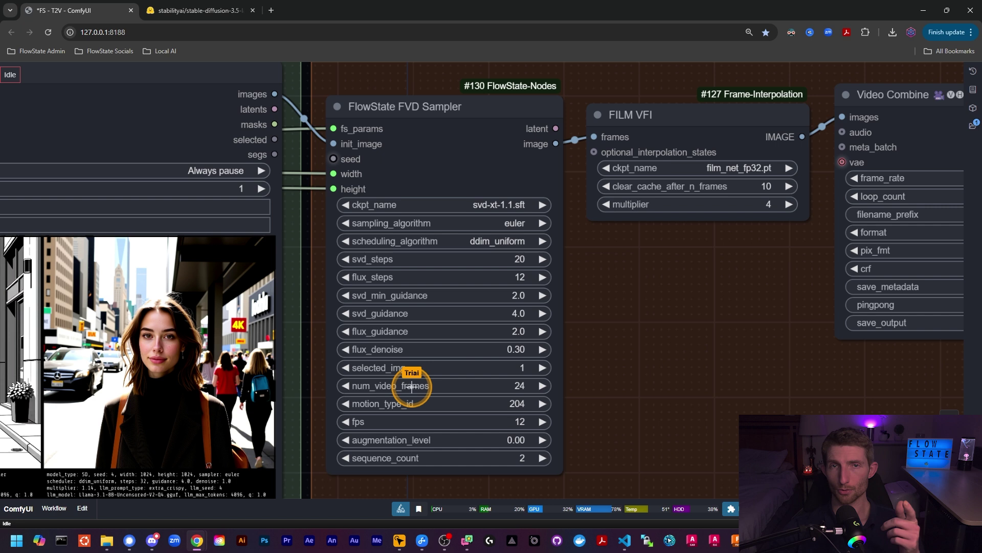
{"action": "scroll", "coordinate": [629, 345], "scroll_direction": "up", "scroll_amount": 1}
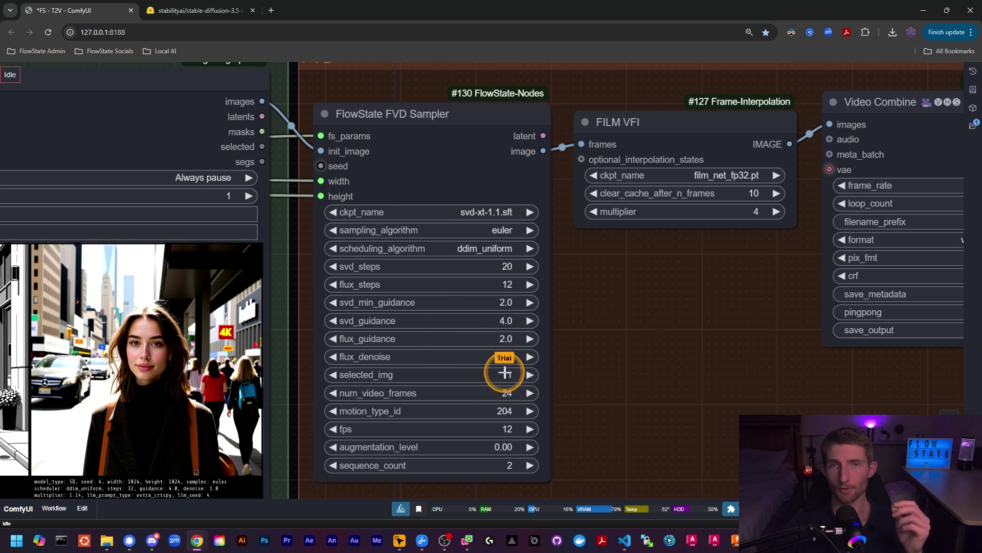
{"action": "left_click_drag", "start_coordinate": [650, 377], "coordinate": [678, 361]}
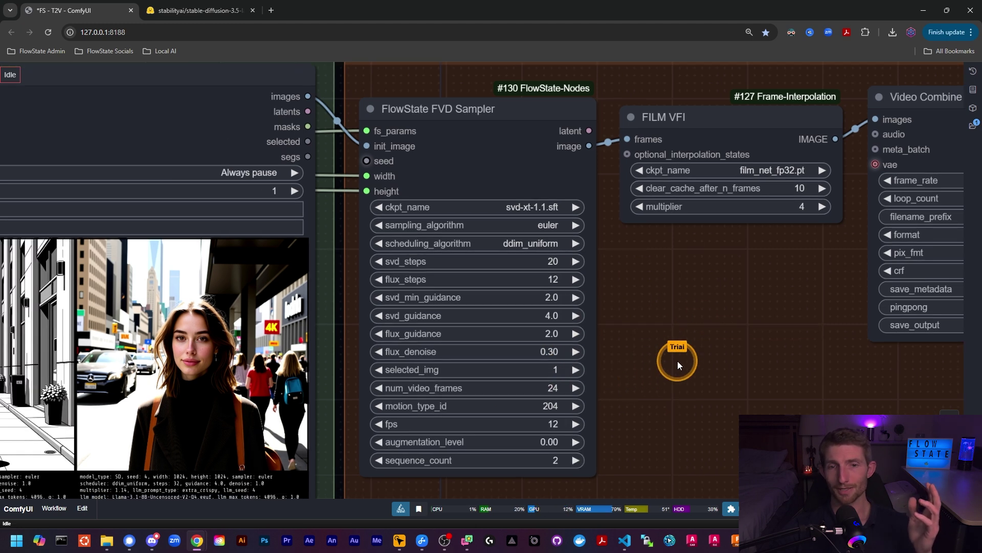
{"action": "scroll", "coordinate": [677, 361], "scroll_direction": "down", "scroll_amount": 4}
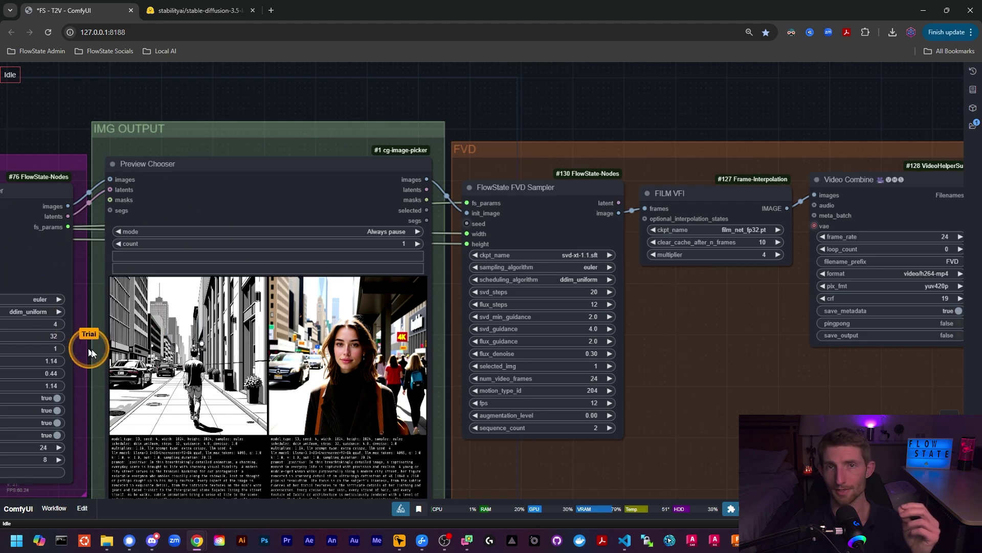
Zoom around the preview images, then jump to the PROMPT group with shortcut 1.
{"action": "scroll", "coordinate": [230, 464], "scroll_direction": "up", "scroll_amount": 4}
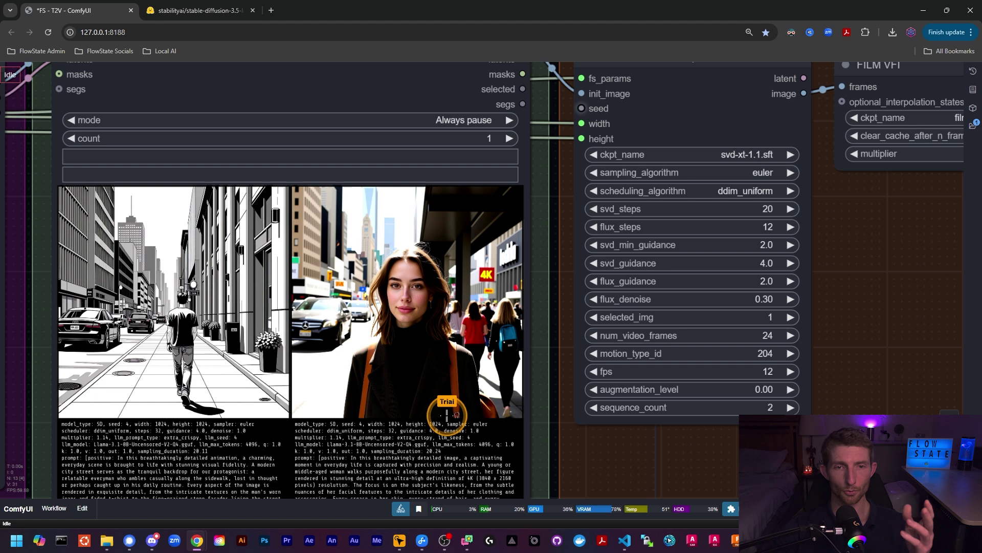
{"action": "scroll", "coordinate": [58, 402], "scroll_direction": "up", "scroll_amount": 3}
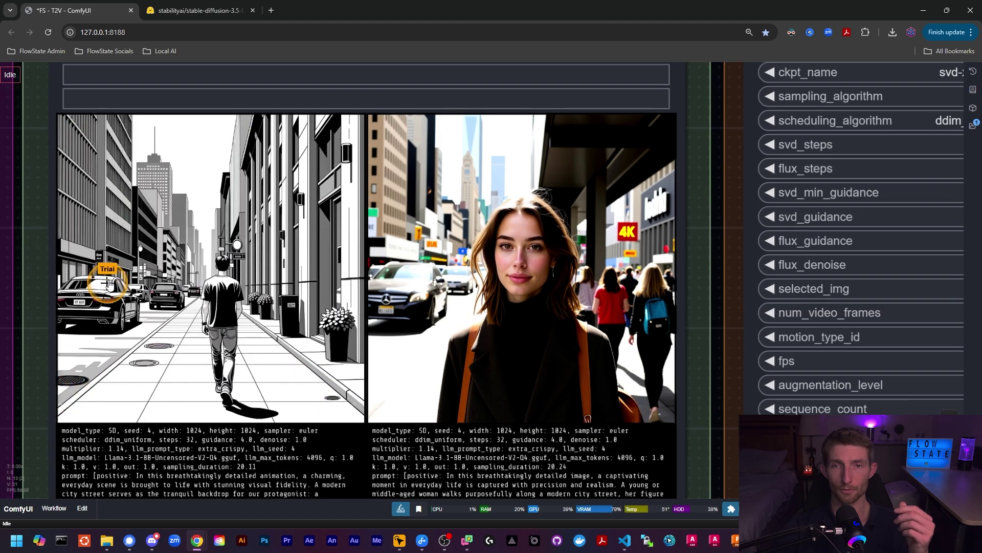
{"action": "scroll", "coordinate": [385, 408], "scroll_direction": "down", "scroll_amount": 1}
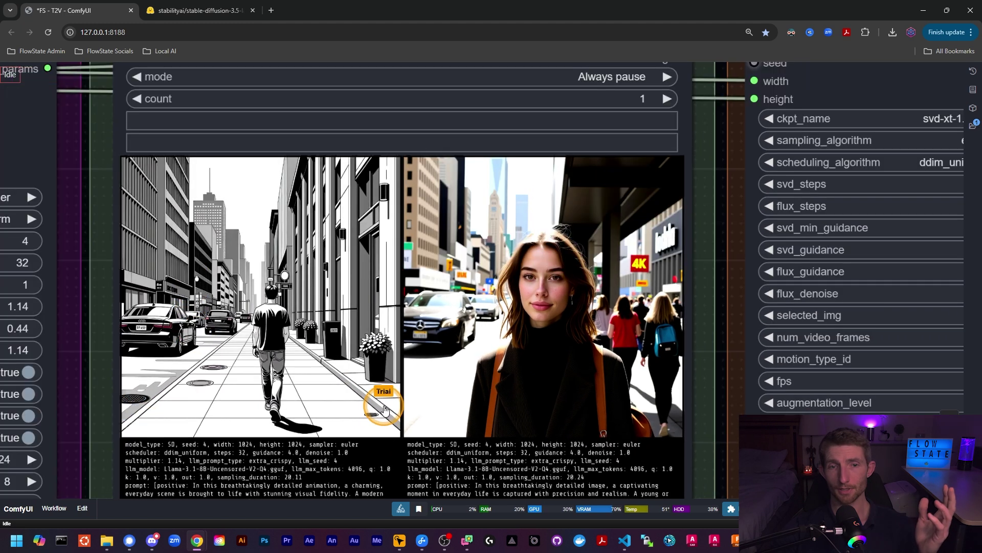
{"action": "scroll", "coordinate": [380, 441], "scroll_direction": "up", "scroll_amount": 1}
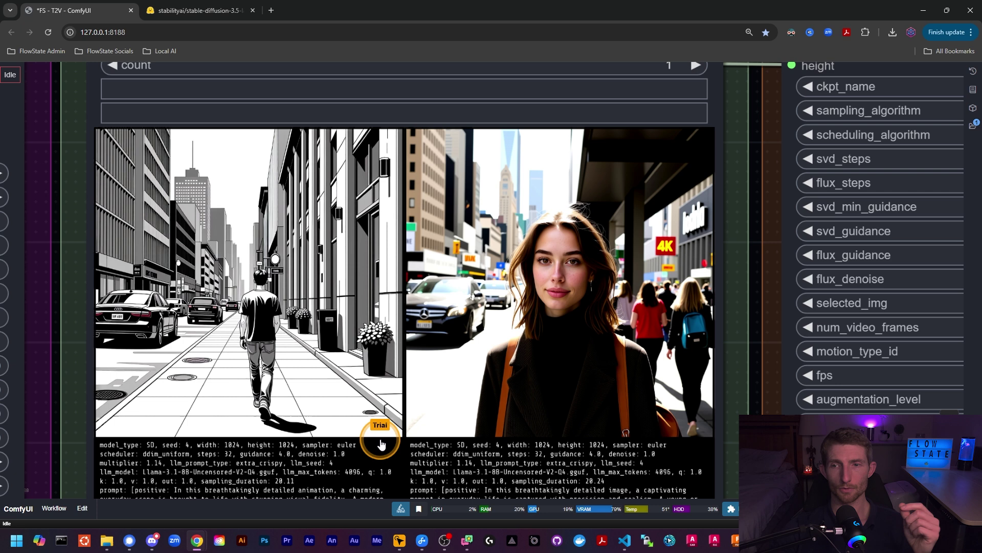
{"action": "scroll", "coordinate": [824, 337], "scroll_direction": "down", "scroll_amount": 5}
{"action": "key", "text": "1"}
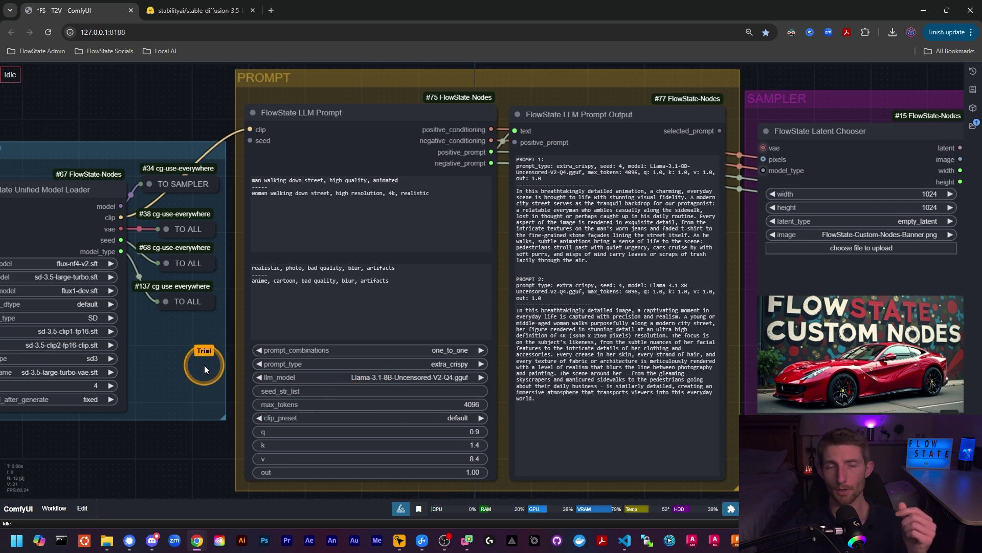
{"action": "scroll", "coordinate": [313, 257], "scroll_direction": "up", "scroll_amount": 2}
{"action": "scroll", "coordinate": [423, 147], "scroll_direction": "up", "scroll_amount": 2}
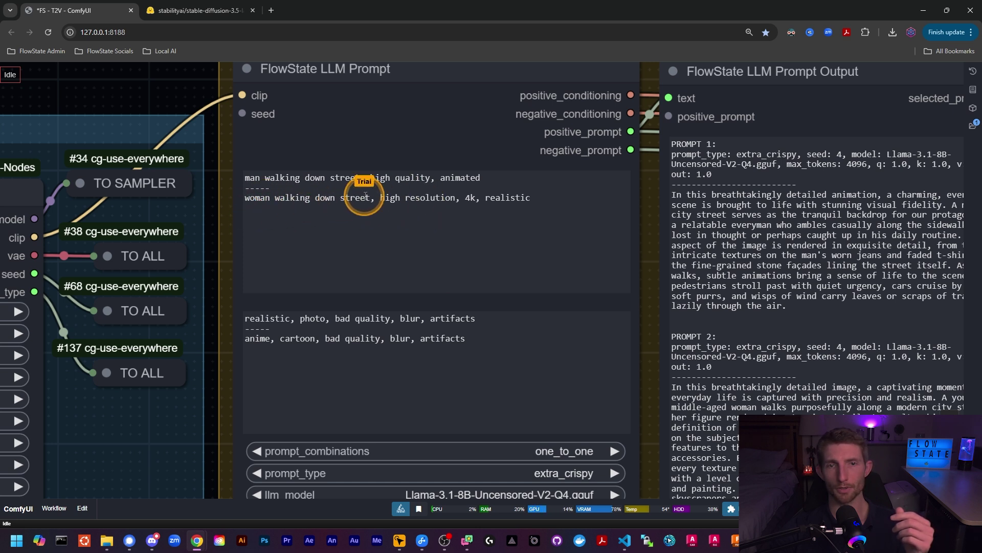
{"action": "left_click_drag", "start_coordinate": [381, 200], "coordinate": [490, 195]}
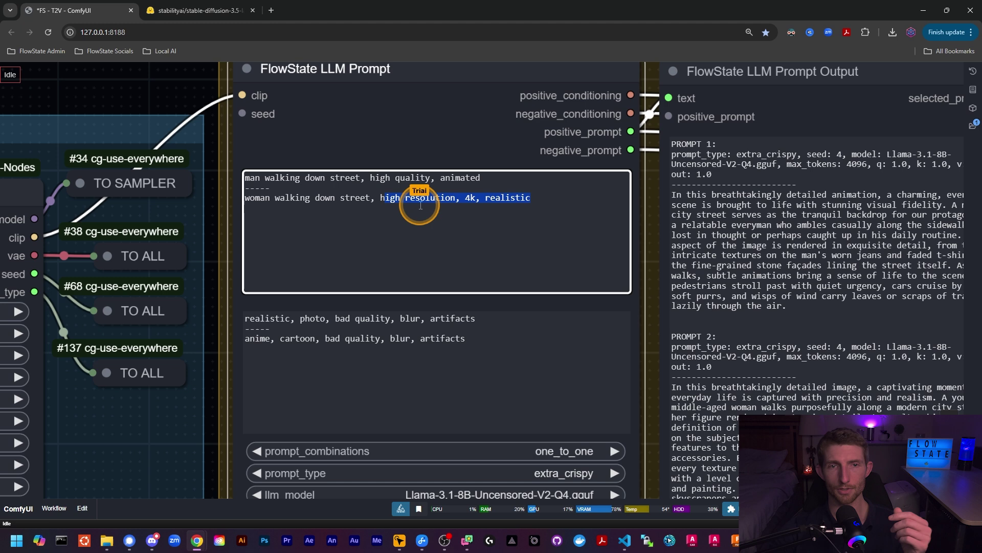
{"action": "scroll", "coordinate": [421, 204], "scroll_direction": "up", "scroll_amount": 1}
{"action": "left_click_drag", "start_coordinate": [241, 184], "coordinate": [368, 182]}
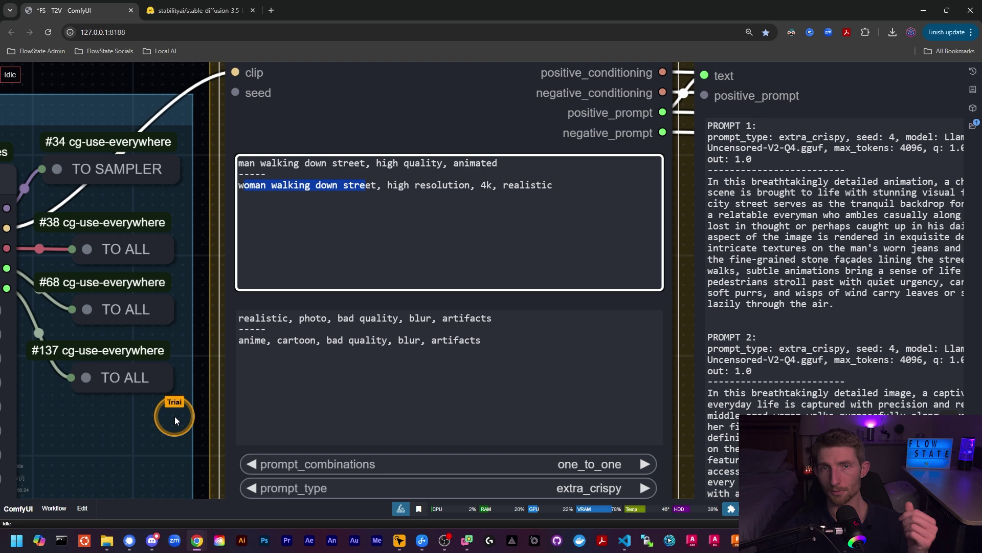
Zoom in on the expanded PROMPT 2 text in the ComfyUI canvas.
{"action": "scroll", "coordinate": [266, 379], "scroll_direction": "up", "scroll_amount": 3}
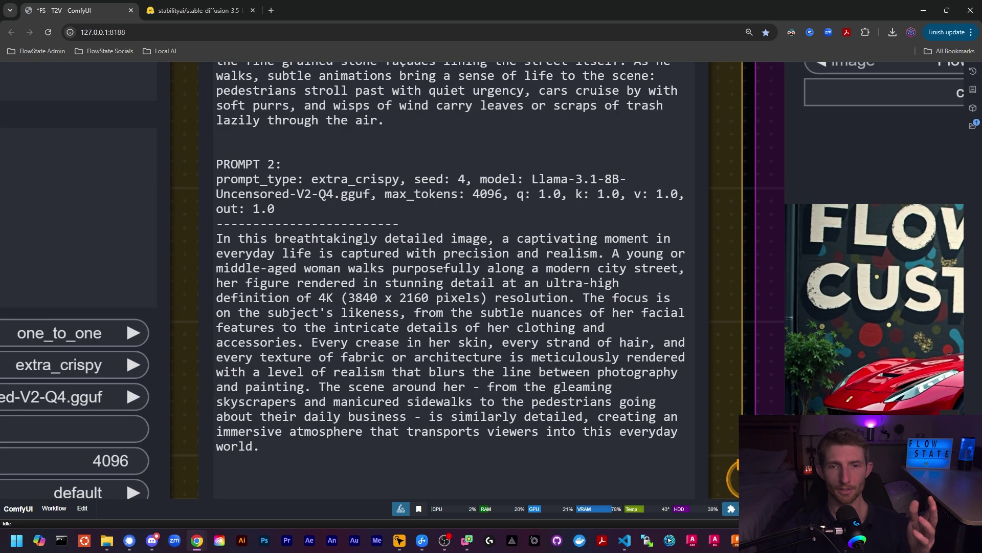